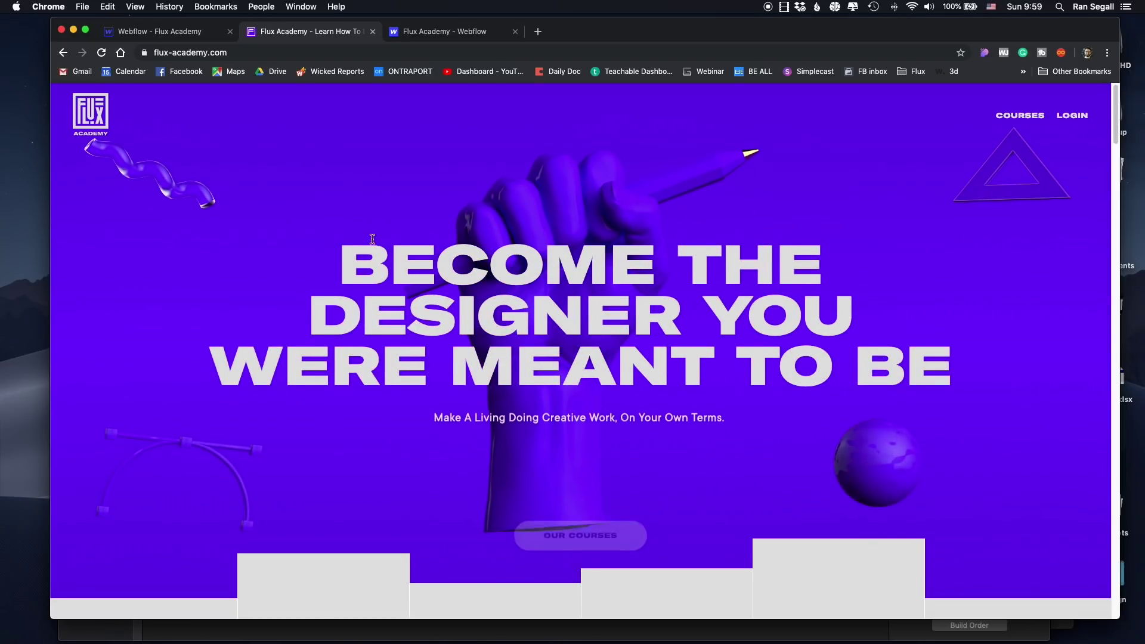
Play the Keynote deck to slide 2, 'What We'll Cover Today', then exit the slideshow.
scroll(376, 241, down, 5)
scroll(376, 241, down, 5)
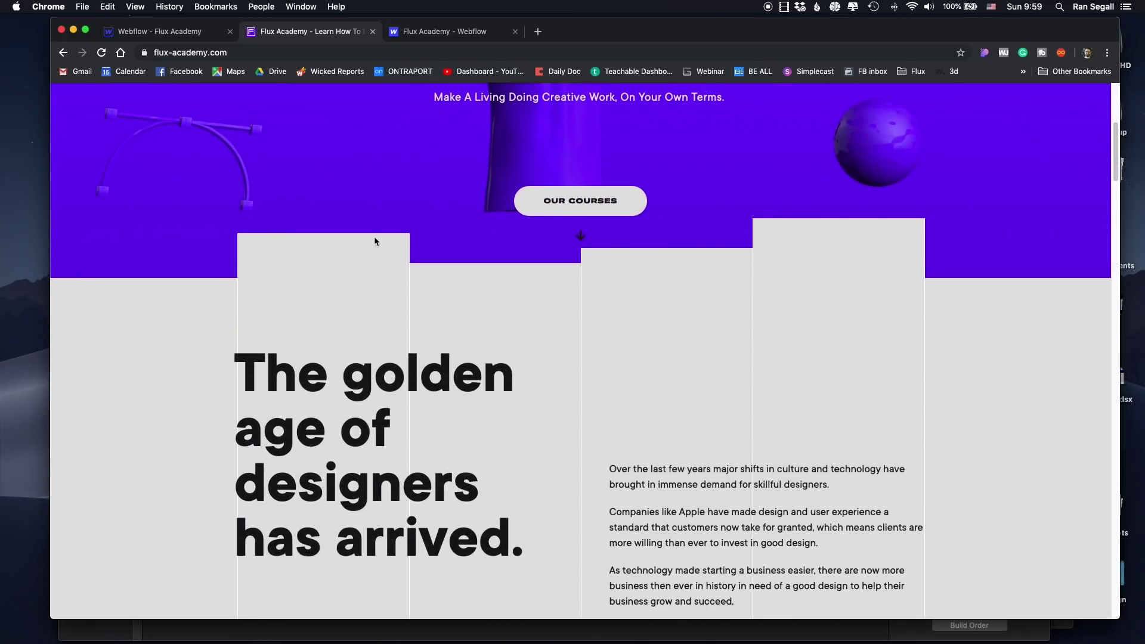
scroll(616, 244, down, 7)
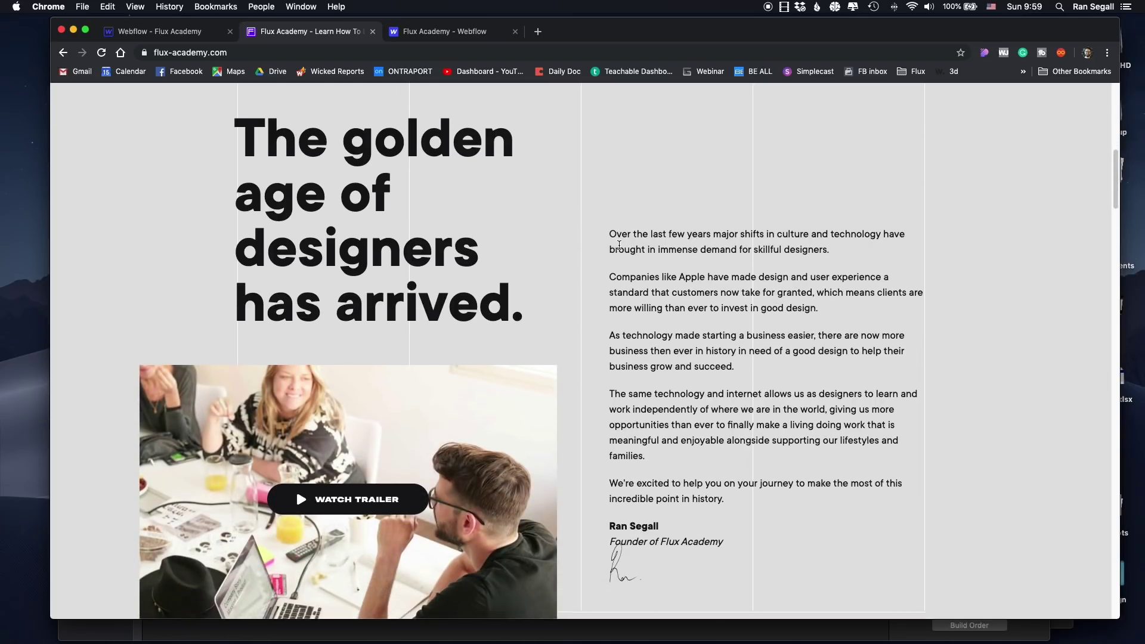
scroll(625, 263, down, 6)
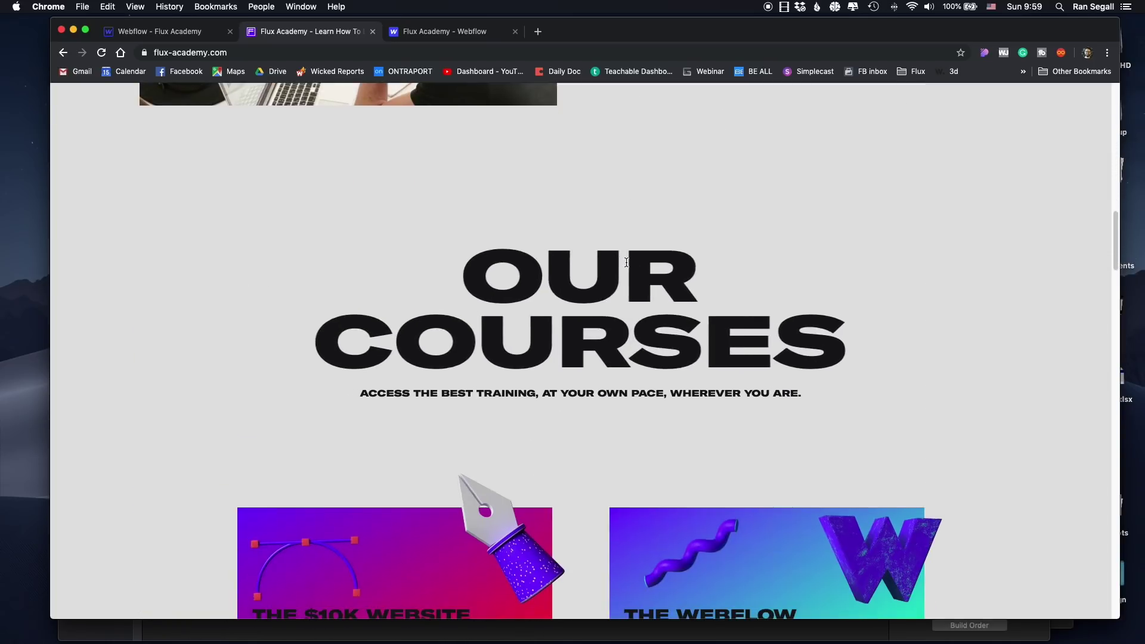
scroll(625, 273, up, 20)
scroll(611, 317, up, 3)
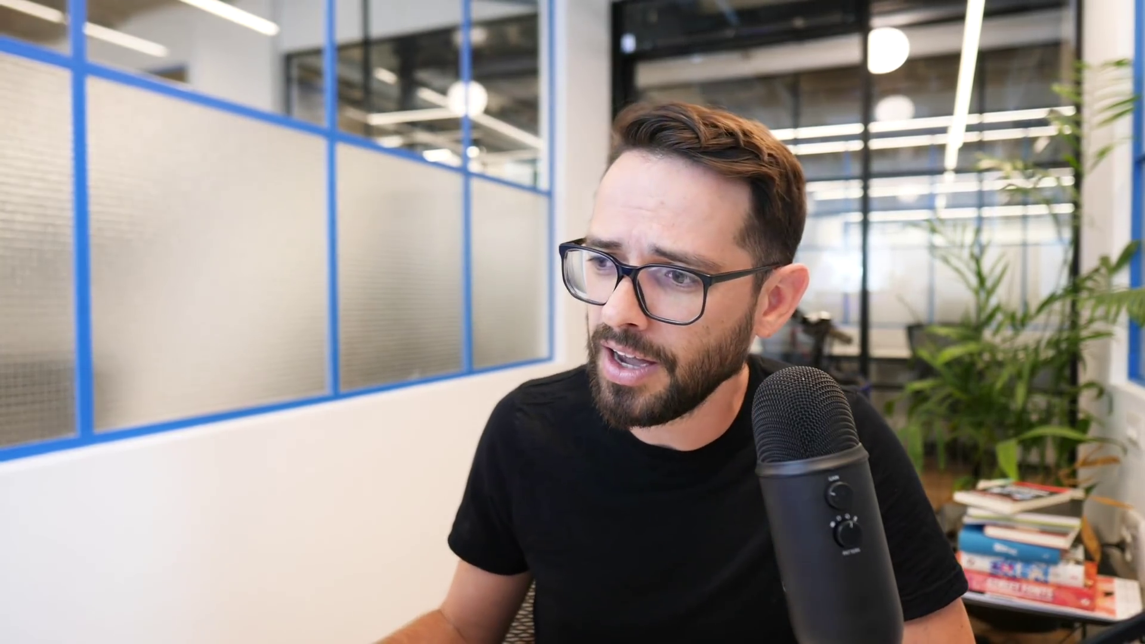
key(super+Tab)
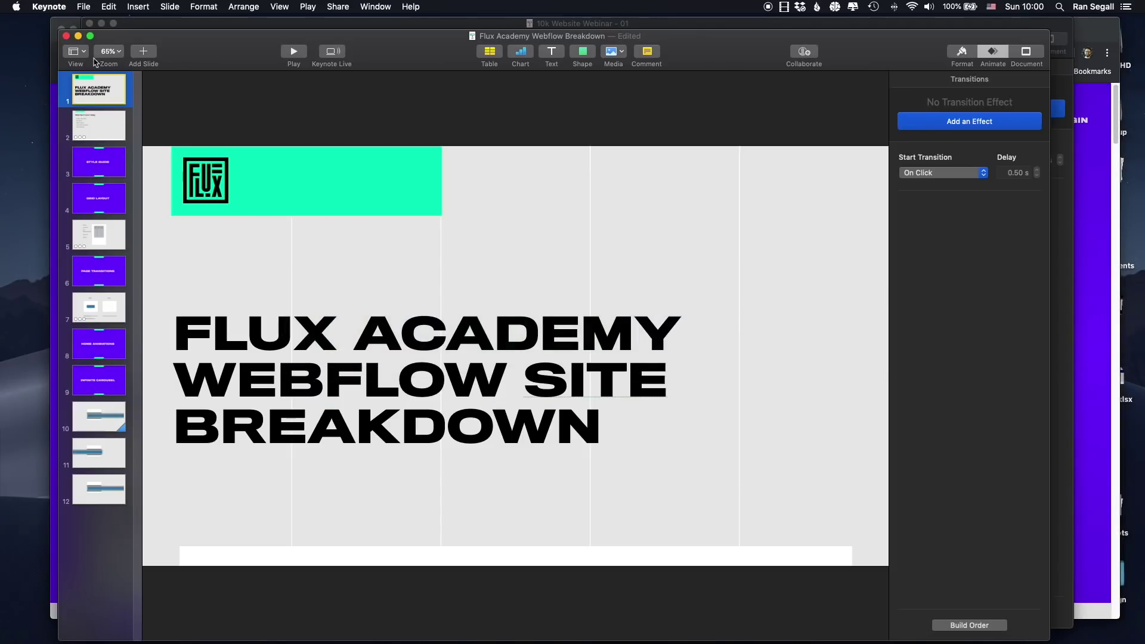
click(294, 52)
key(Right)
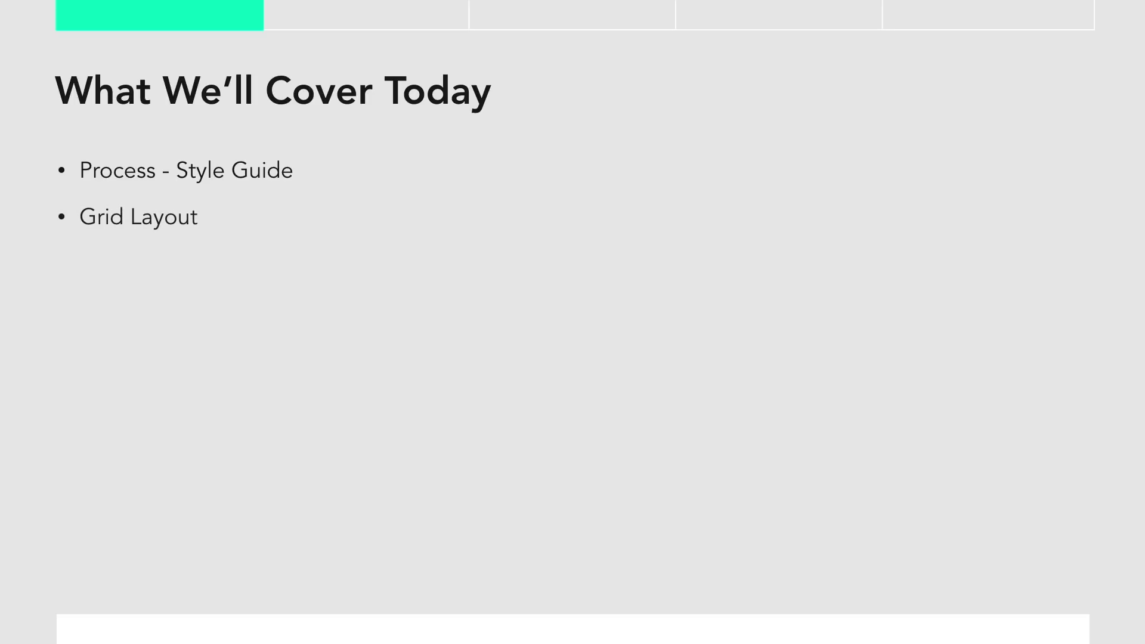
key(Escape)
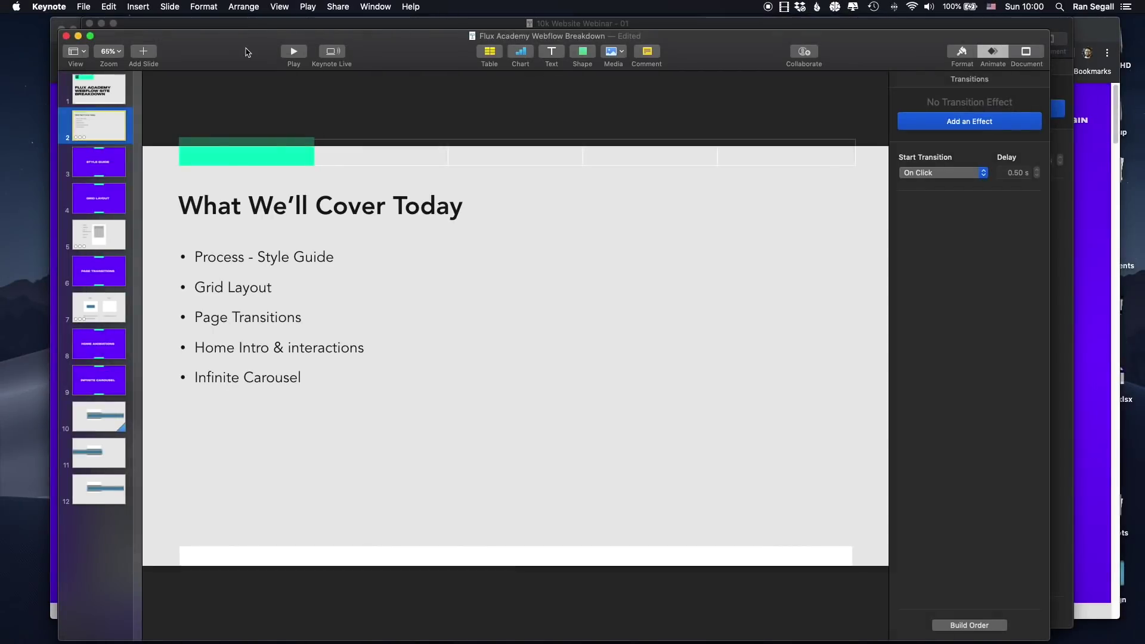
Back in Chrome, scroll down the flux-academy.com home page.
key(super+Tab)
scroll(377, 417, down, 5)
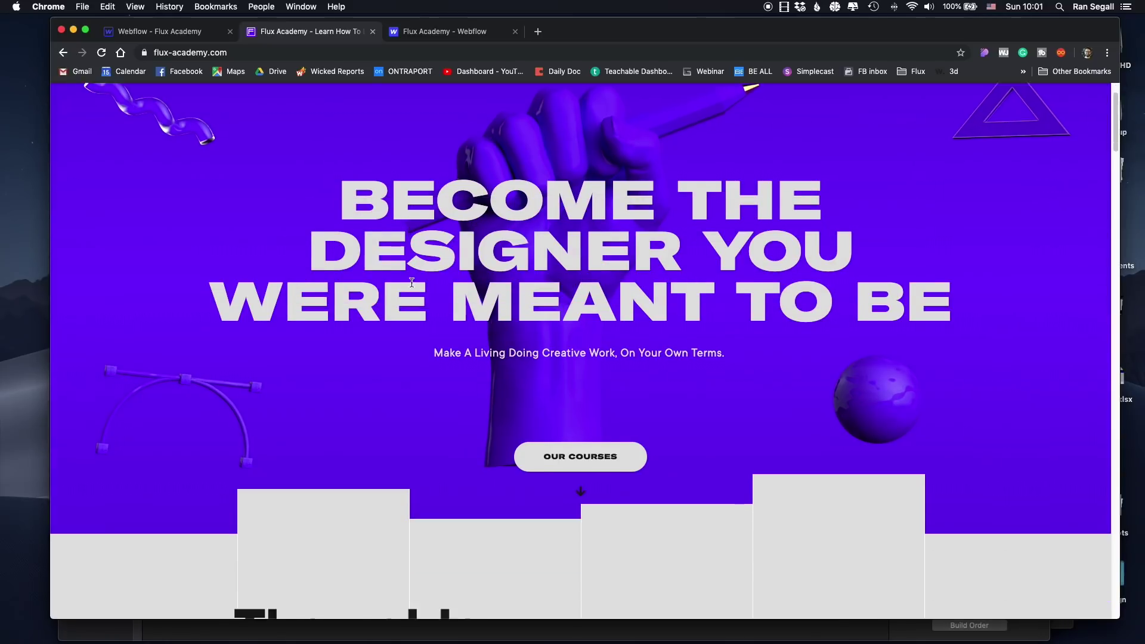
scroll(377, 416, down, 4)
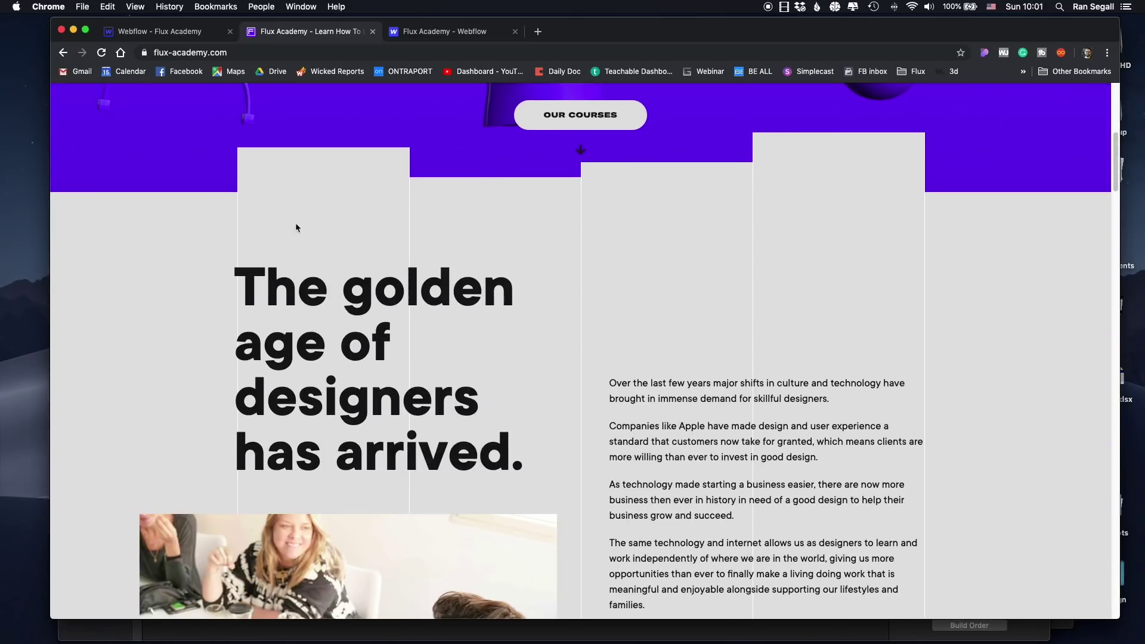
scroll(296, 228, down, 1)
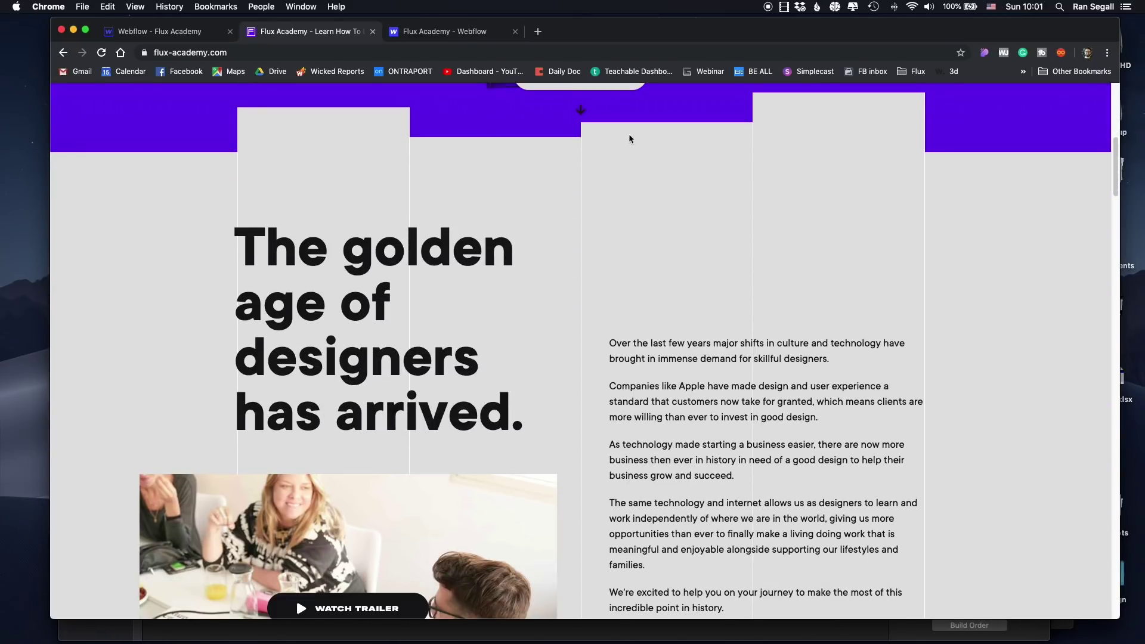
scroll(533, 291, down, 1)
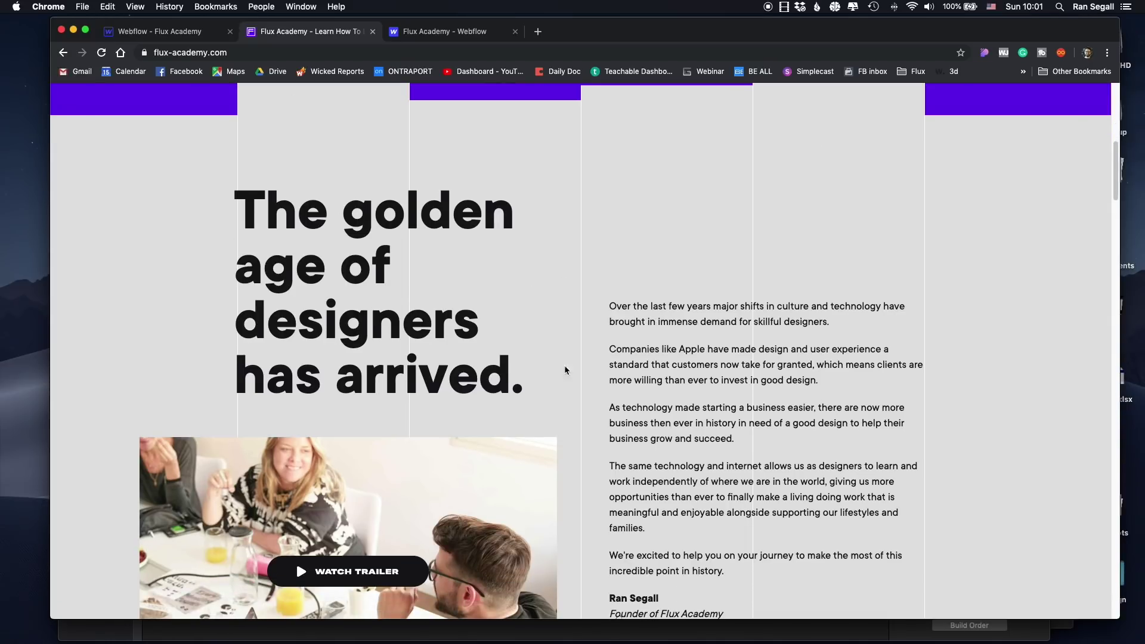
scroll(511, 388, down, 6)
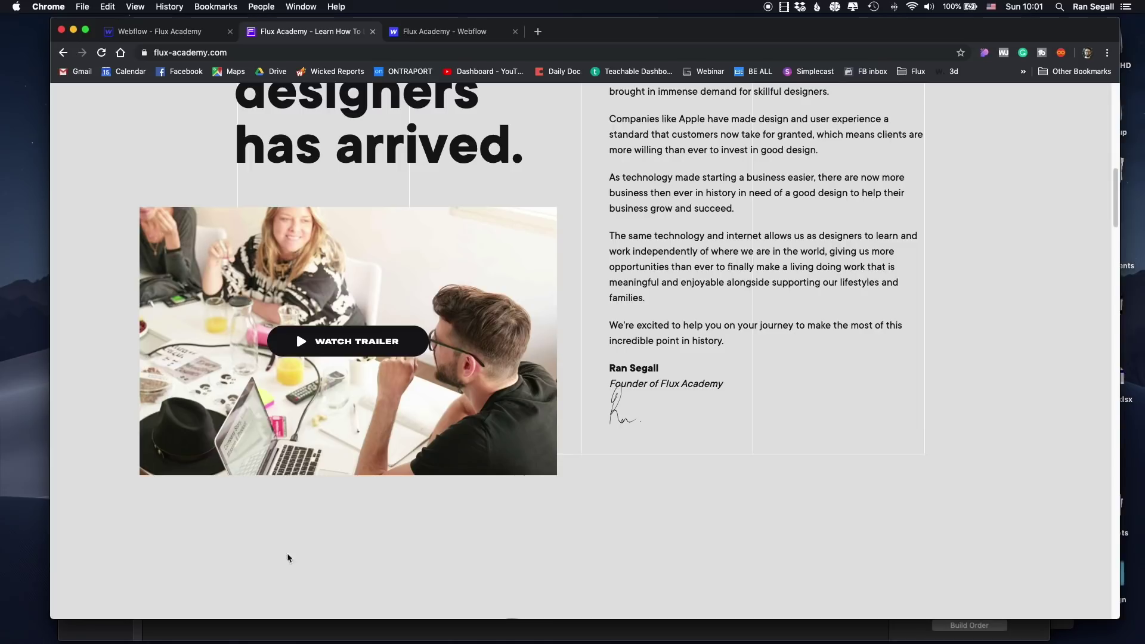
scroll(465, 301, up, 6)
scroll(477, 301, down, 10)
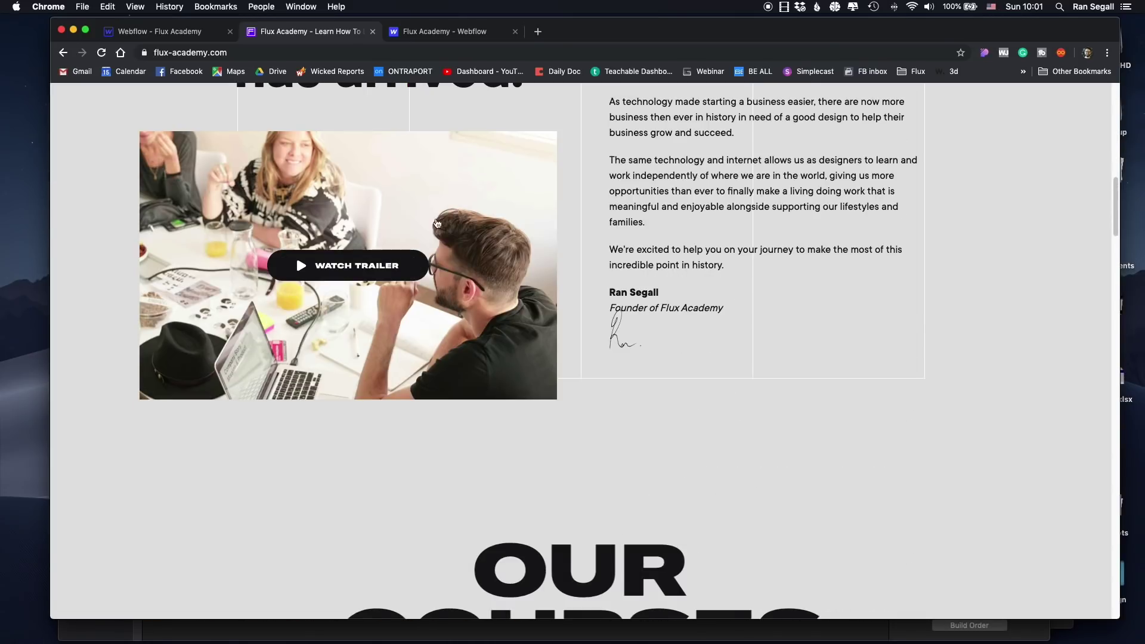
scroll(593, 333, down, 8)
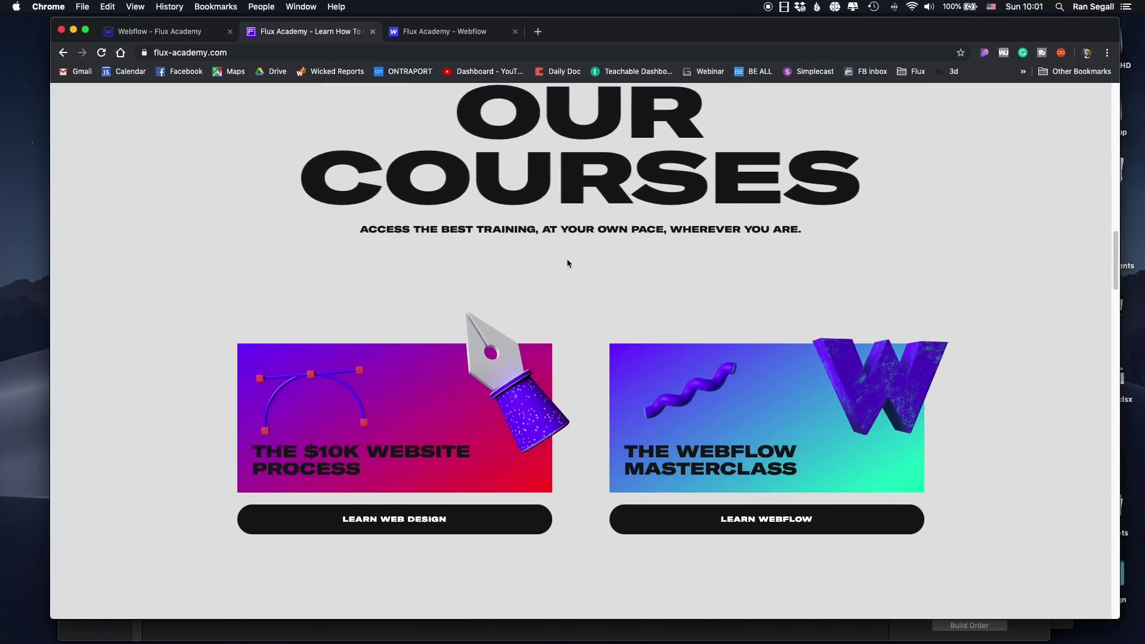
Browse The $10K Website Process course page, then return to the home page.
click(440, 514)
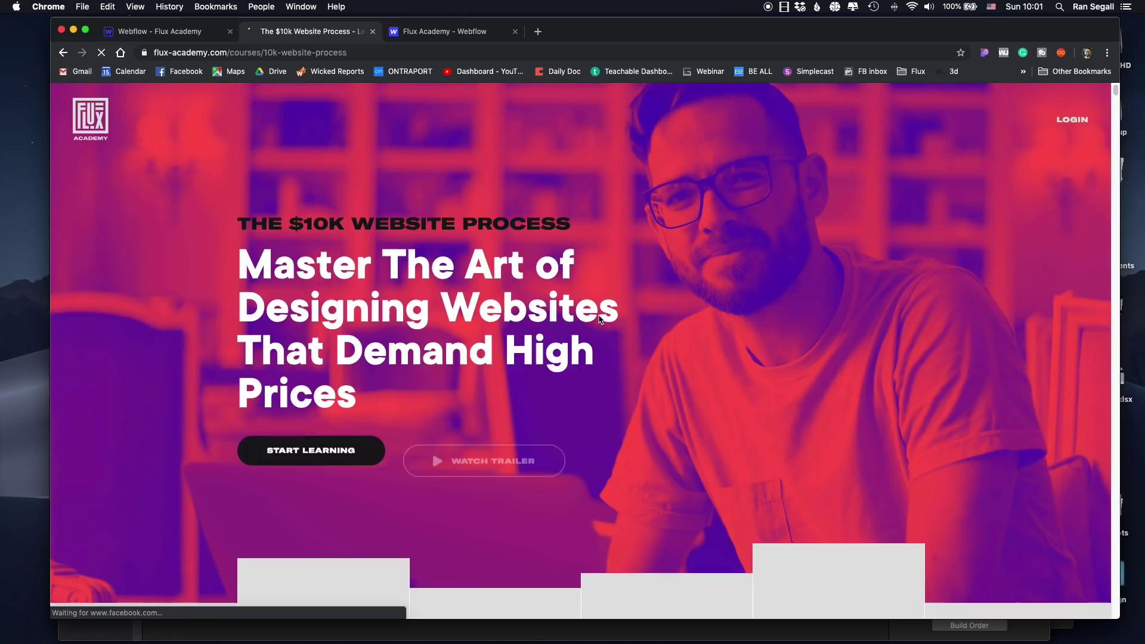
scroll(494, 294, down, 8)
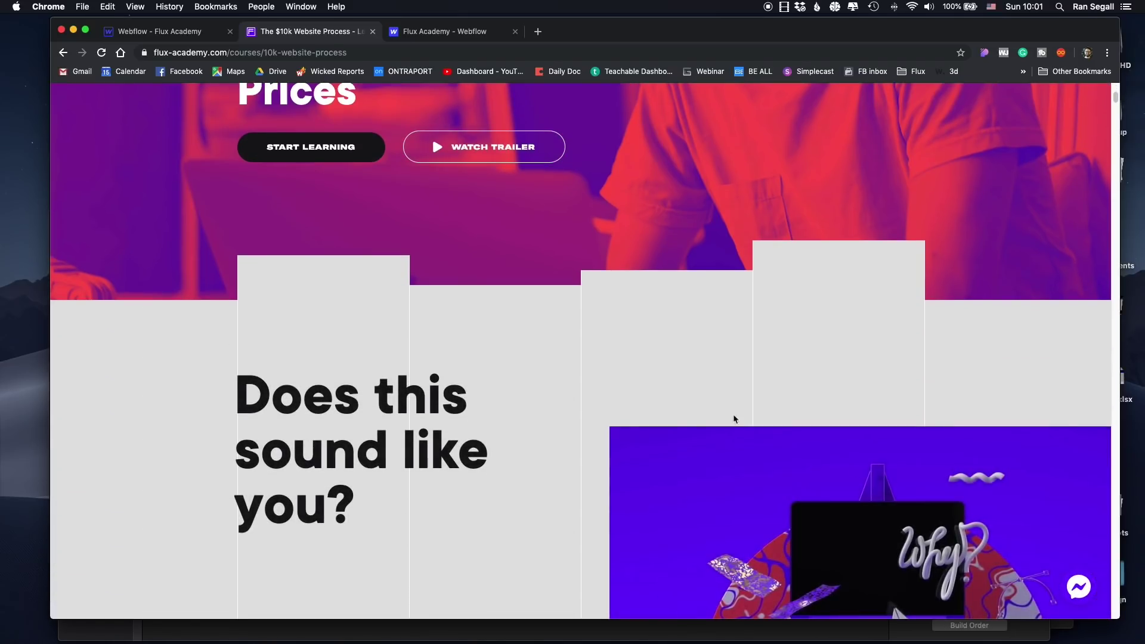
scroll(737, 419, down, 5)
scroll(711, 446, down, 20)
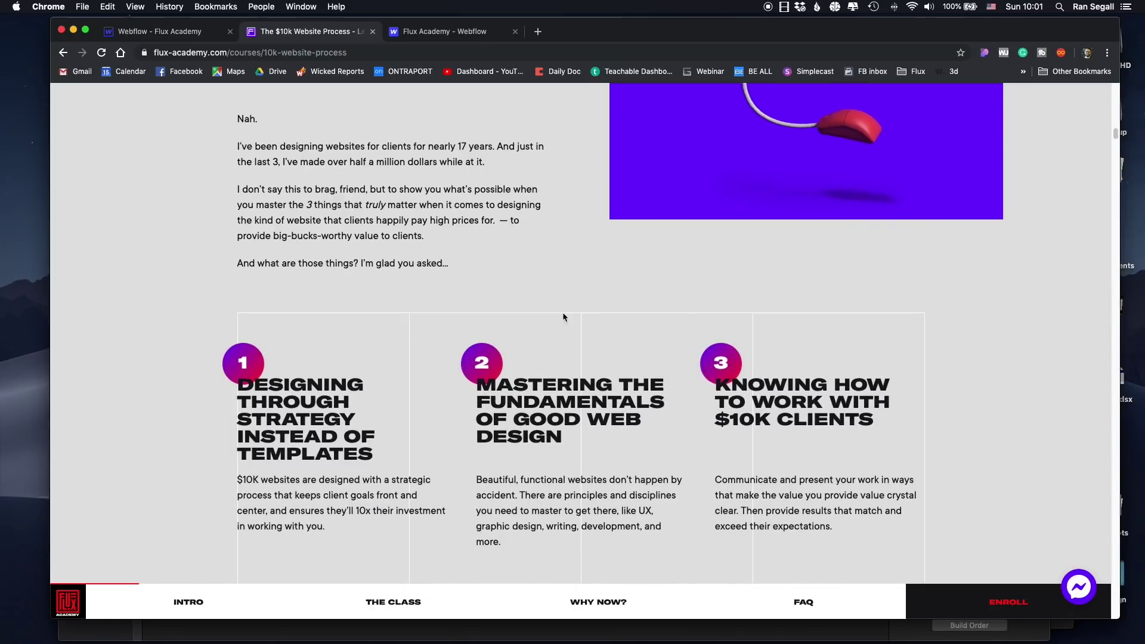
scroll(378, 364, down, 2)
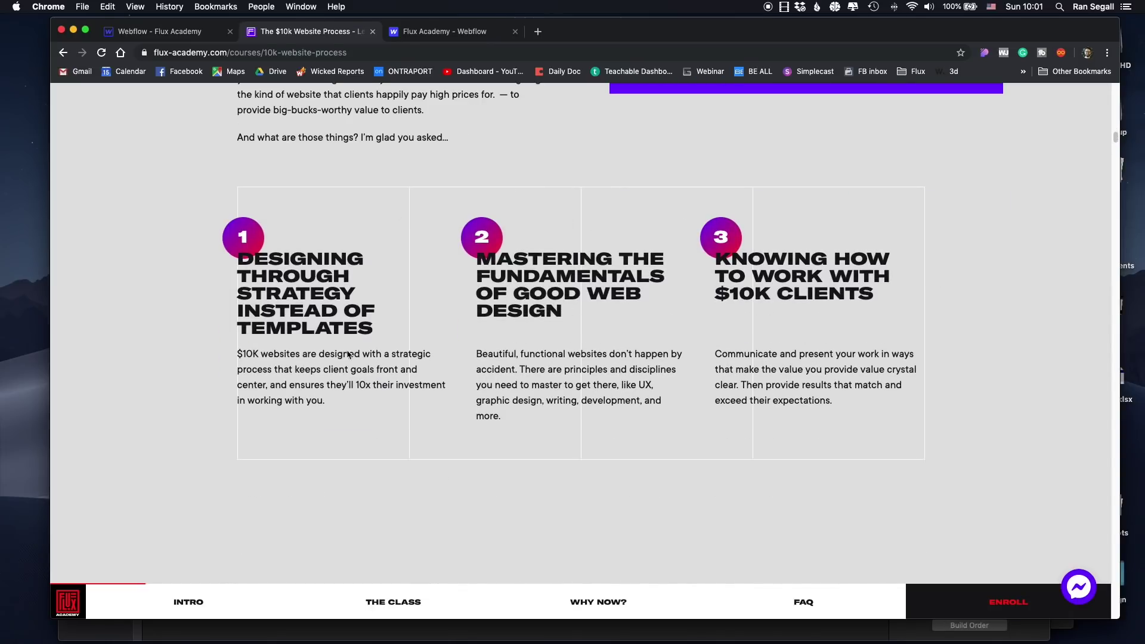
scroll(548, 309, up, 1)
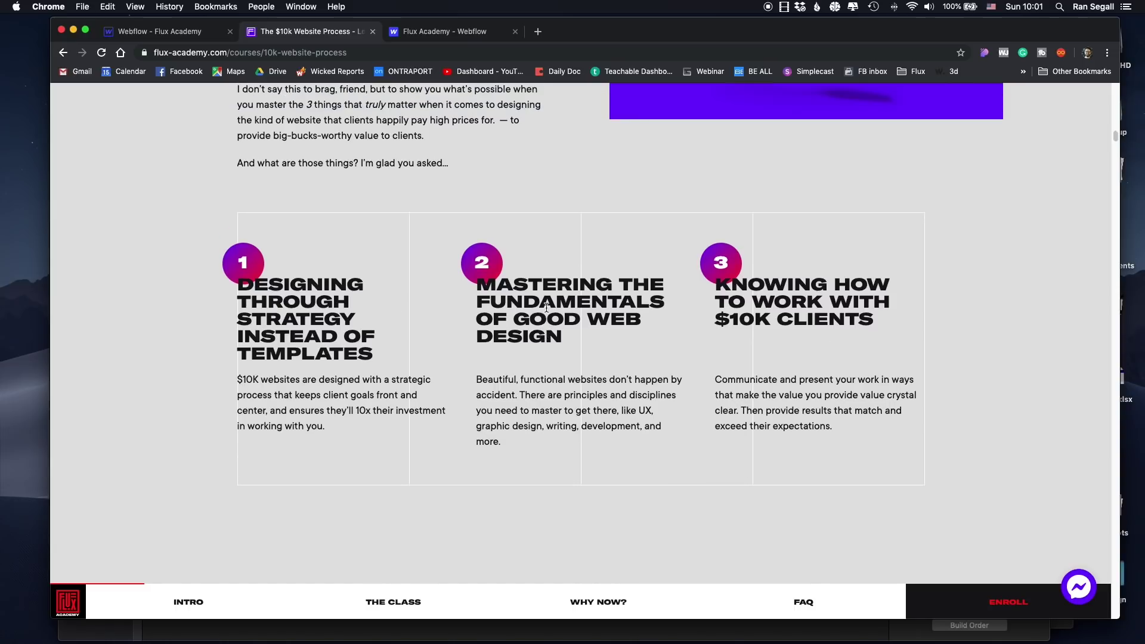
scroll(444, 275, up, 15)
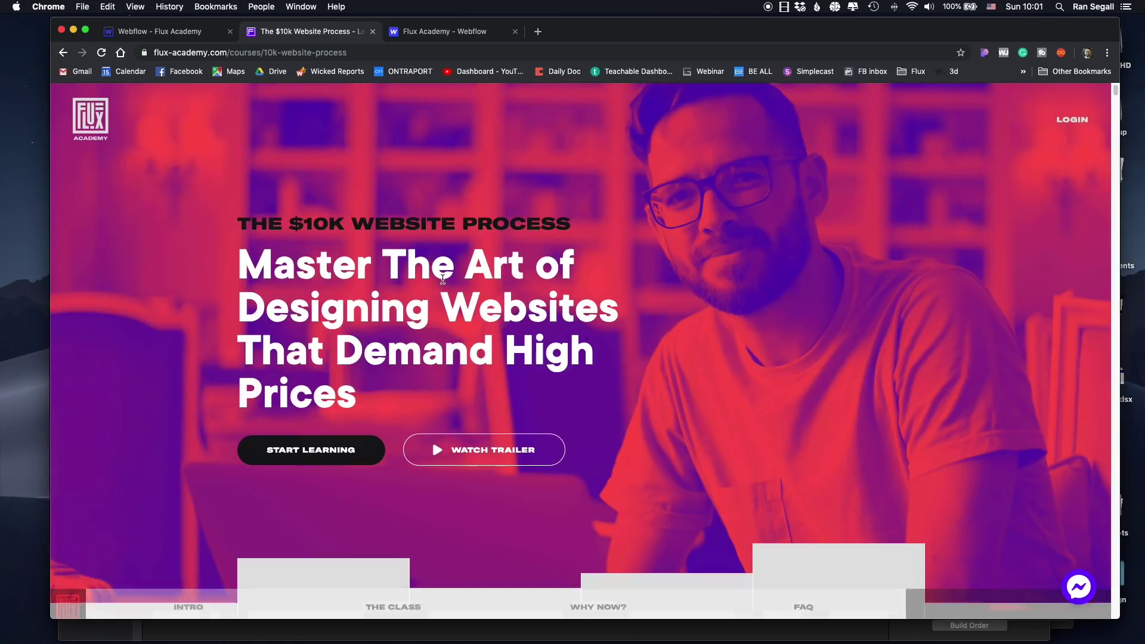
click(95, 110)
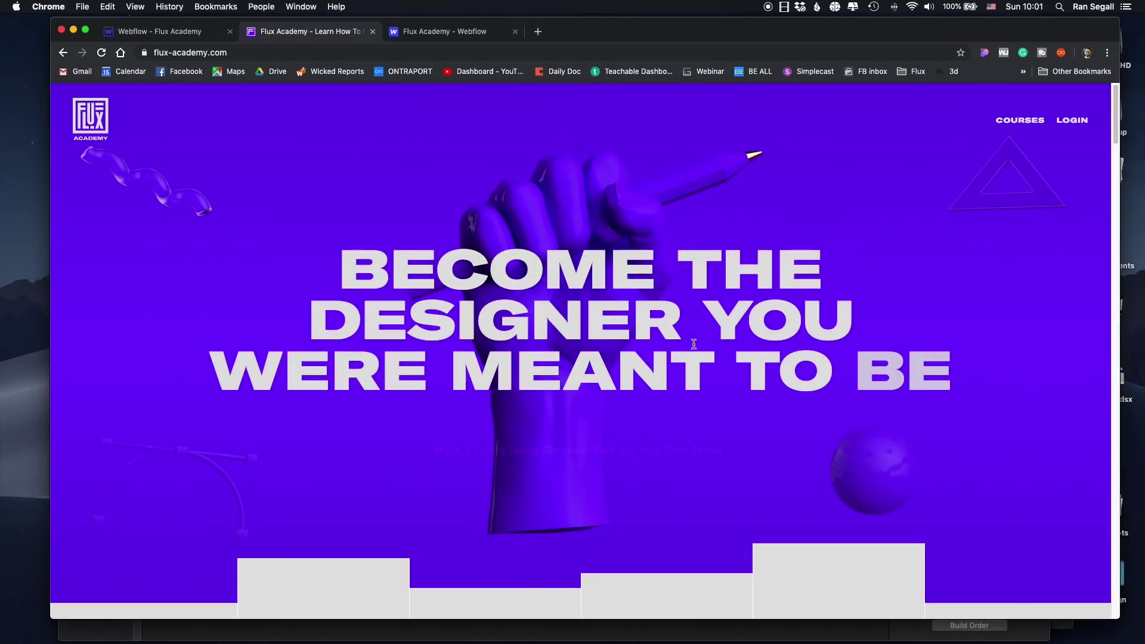
Scroll the home page until the STUDENT WORK carousel is in view.
scroll(541, 285, down, 15)
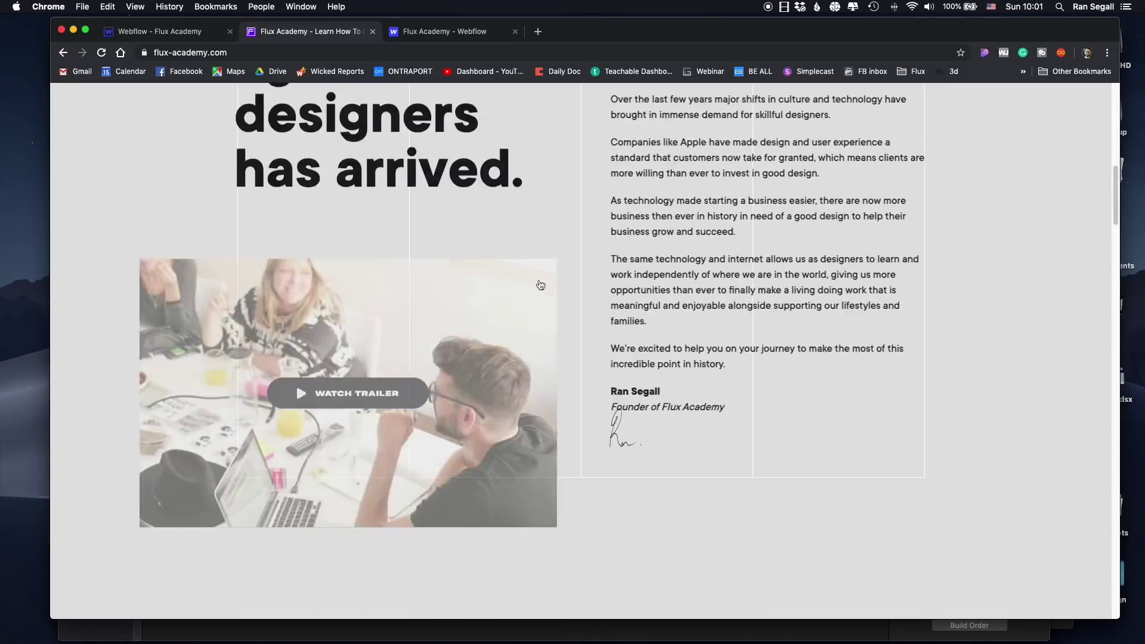
scroll(534, 276, down, 15)
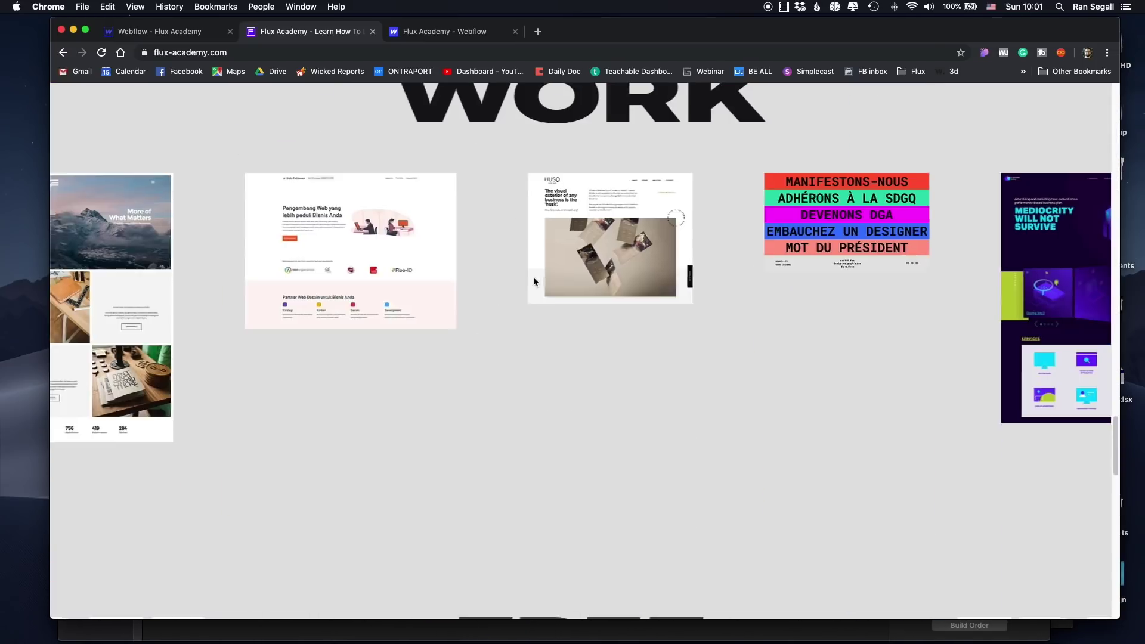
scroll(794, 268, up, 2)
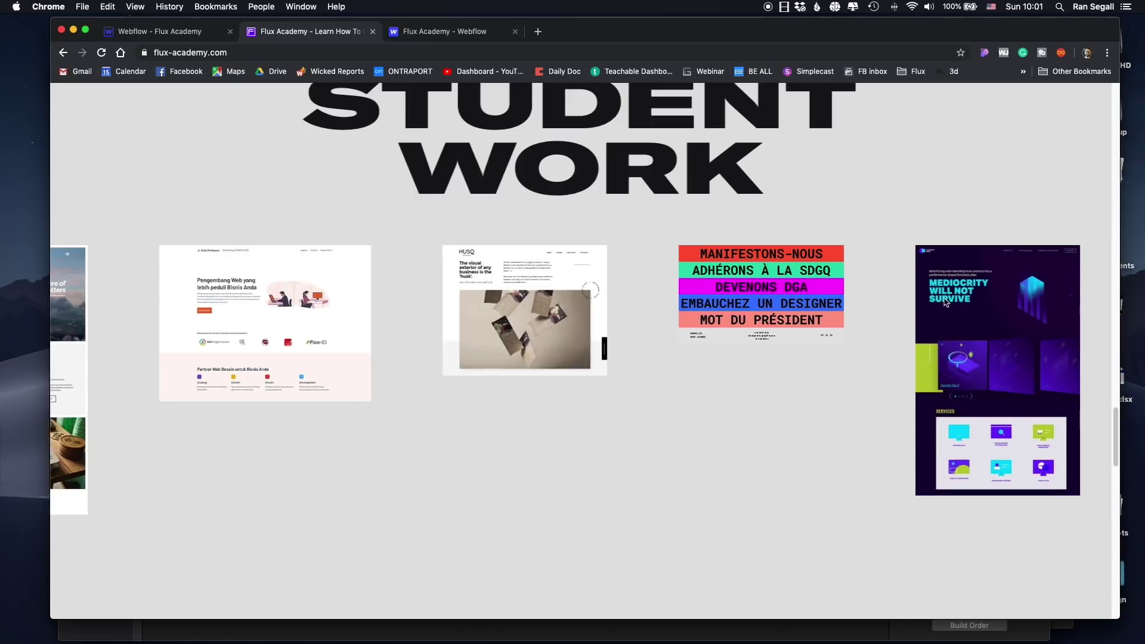
scroll(658, 268, up, 1)
scroll(657, 267, up, 1)
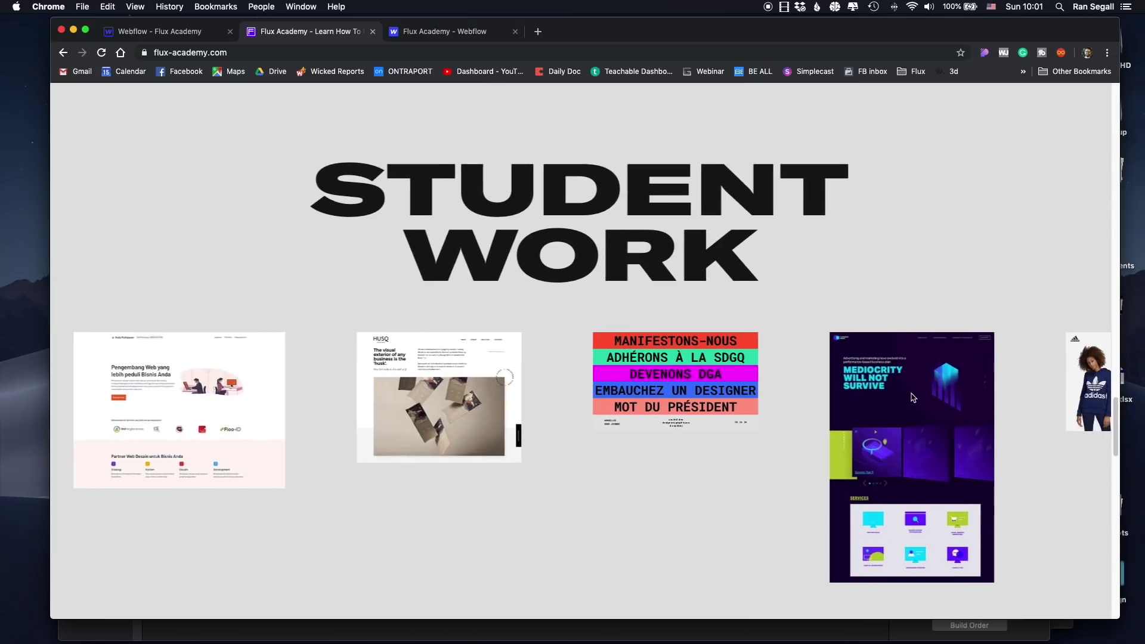
scroll(900, 392, down, 2)
scroll(514, 335, up, 1)
key(super+Tab)
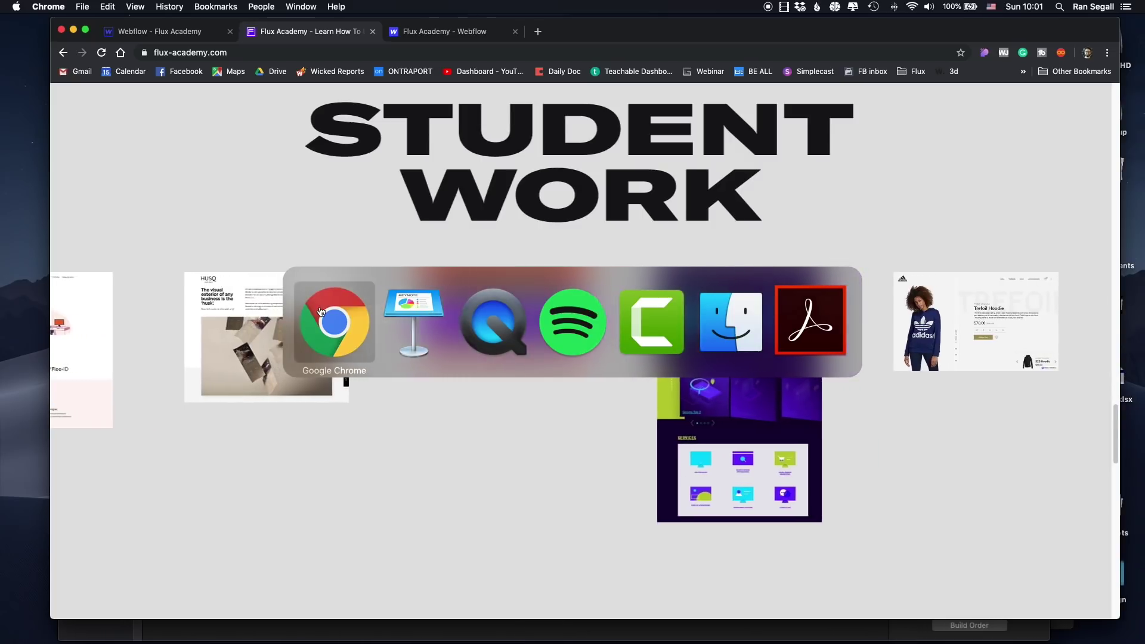
Show the STYLE GUIDE slide in Keynote, then open the Webflow - Flux Academy tab in Chrome.
click(352, 310)
key(super+Tab)
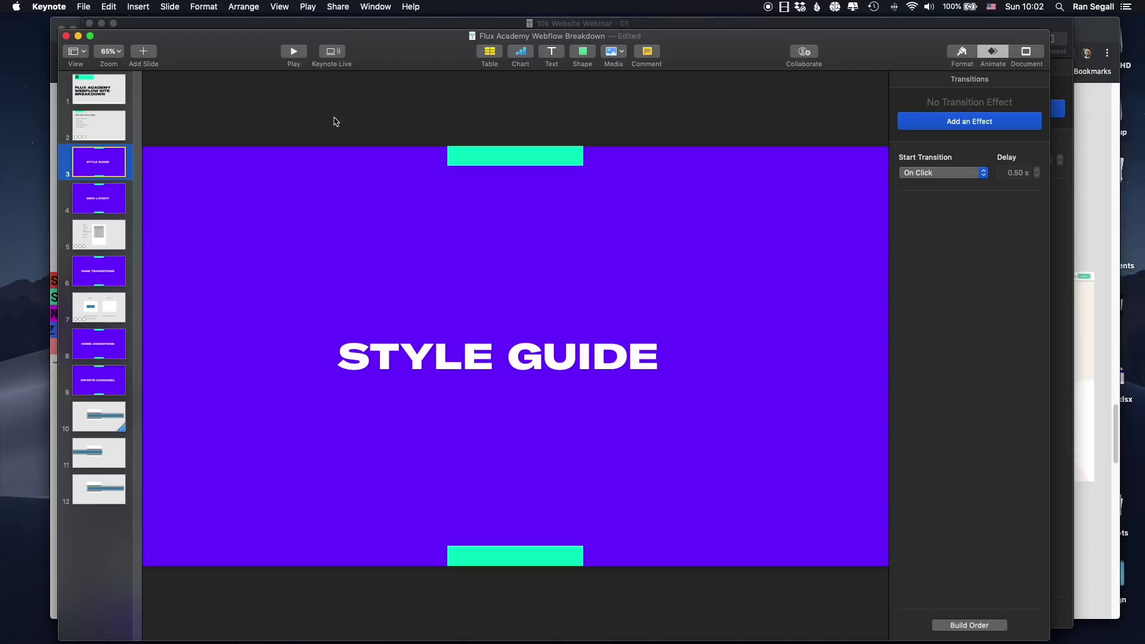
key(super+Tab)
click(487, 308)
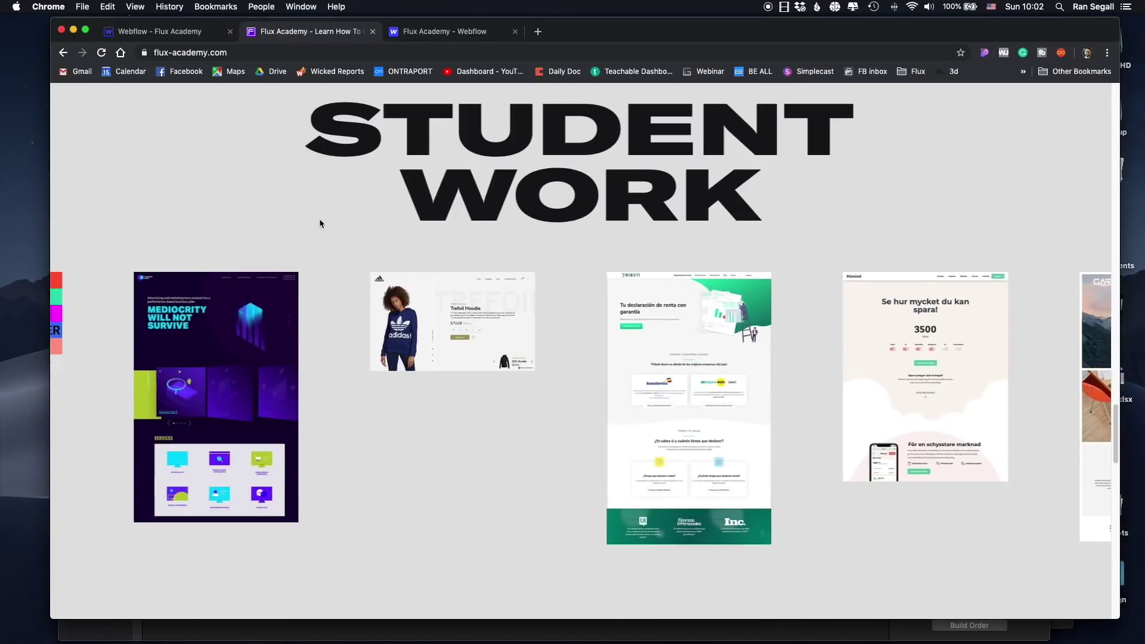
scroll(325, 92, up, 15)
click(139, 32)
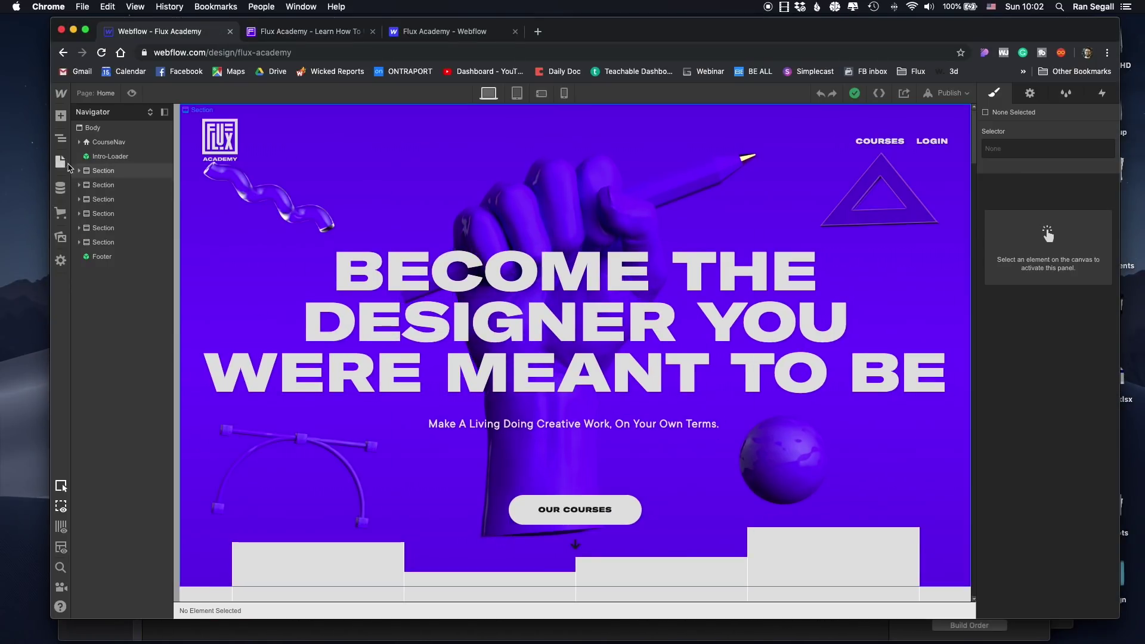
Open the Style Guide page from the Pages panel and enlarge the browser window to full screen.
click(60, 162)
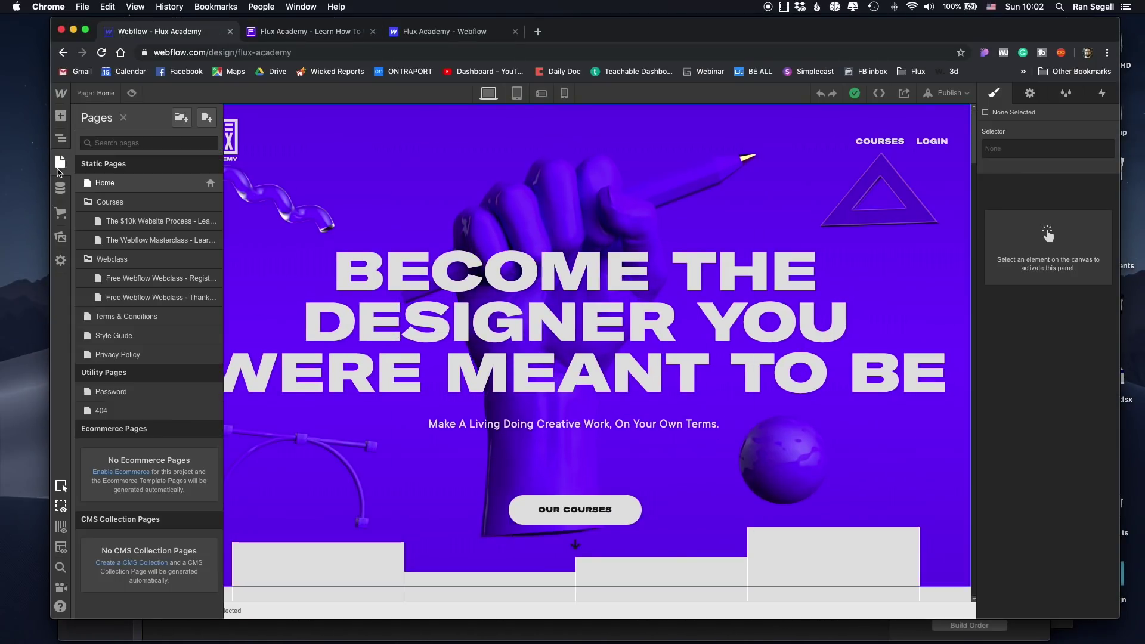
click(109, 337)
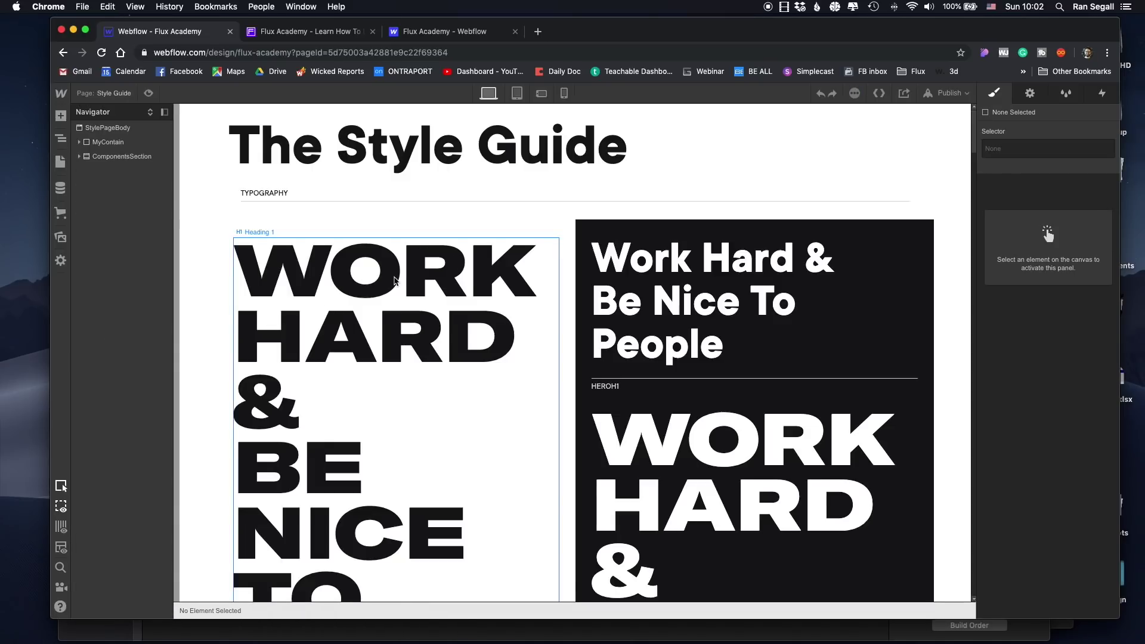
click(394, 281)
scroll(376, 269, down, 5)
drag(665, 24, 636, 24)
drag(1088, 617, 1142, 642)
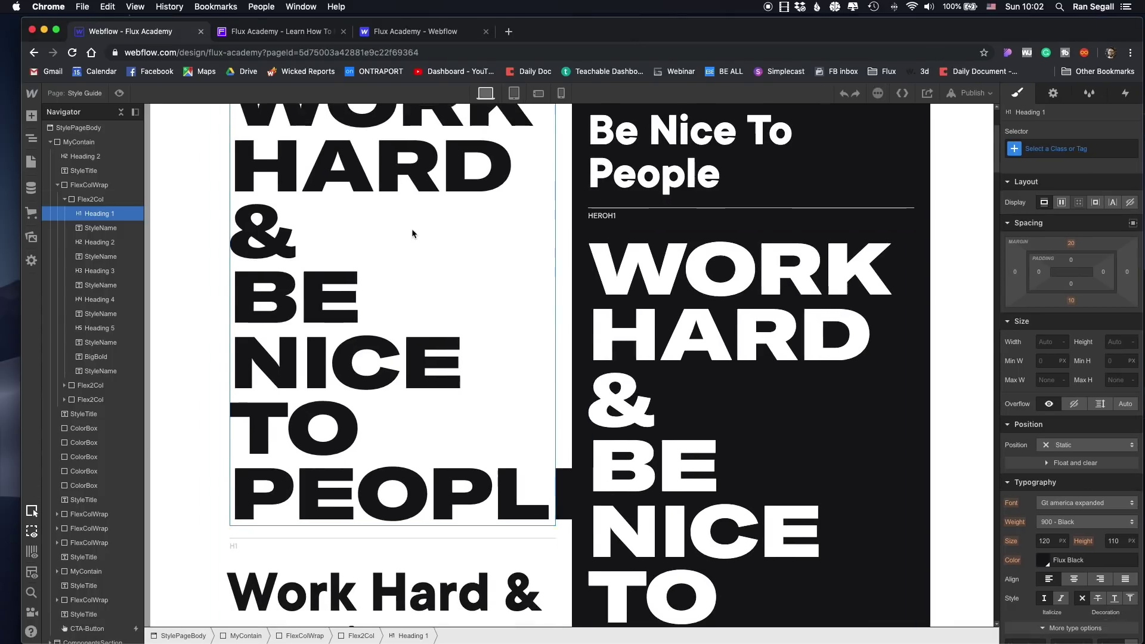
scroll(411, 228, up, 5)
Preview the Style Guide and scroll through its typography, colour swatches, buttons and layout blocks.
click(119, 93)
scroll(396, 246, down, 5)
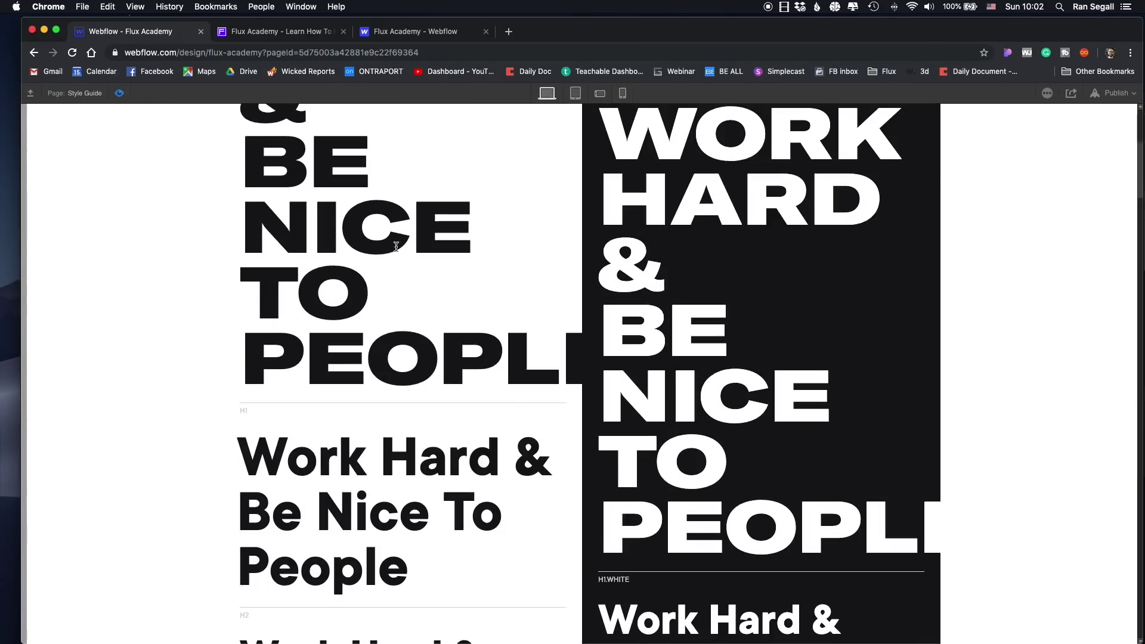
scroll(247, 409, down, 2)
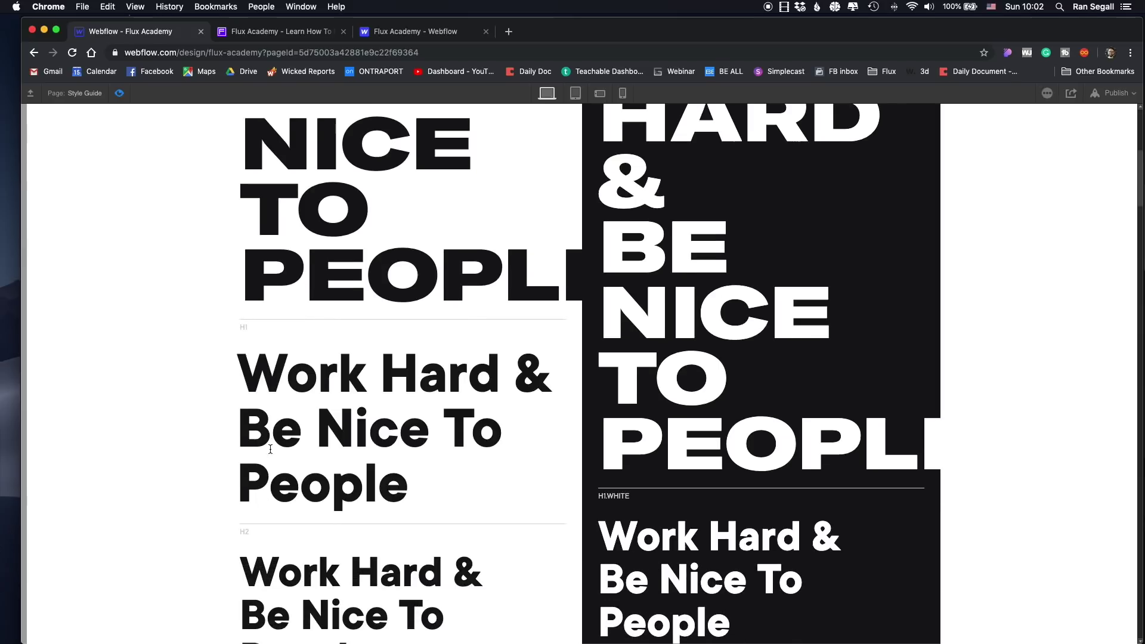
scroll(244, 470, down, 5)
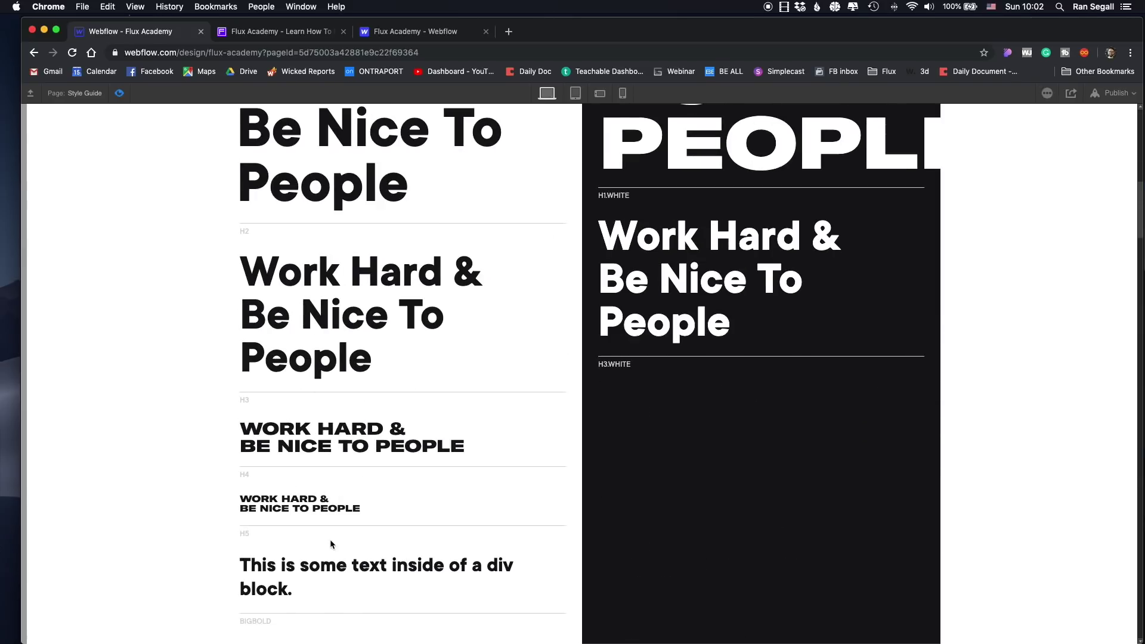
scroll(332, 544, up, 7)
scroll(541, 263, down, 12)
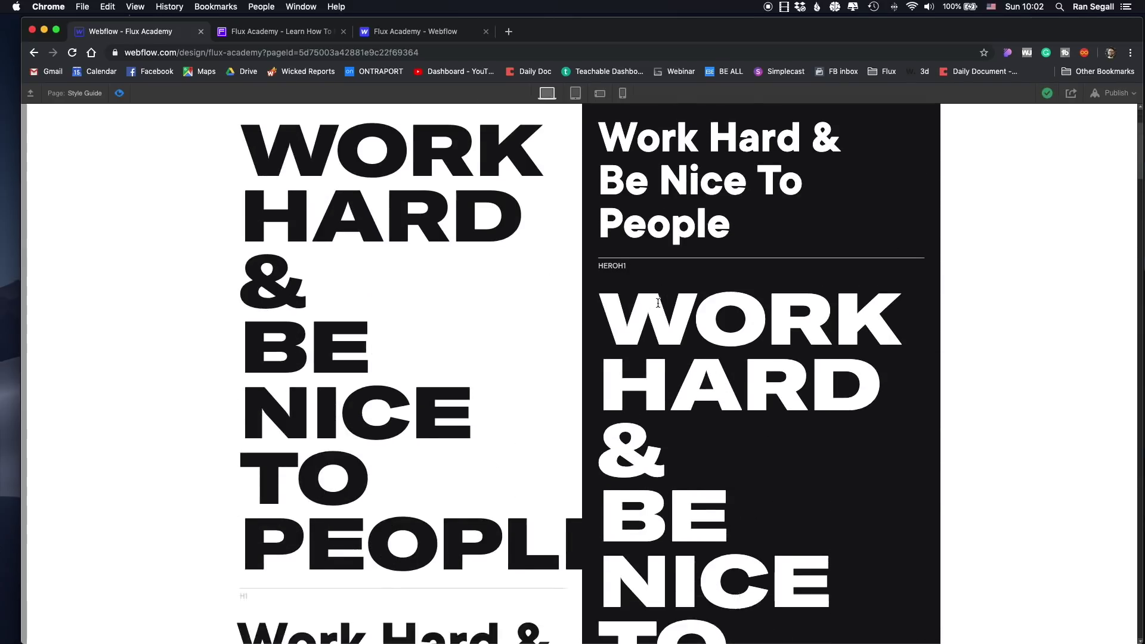
scroll(541, 263, down, 4)
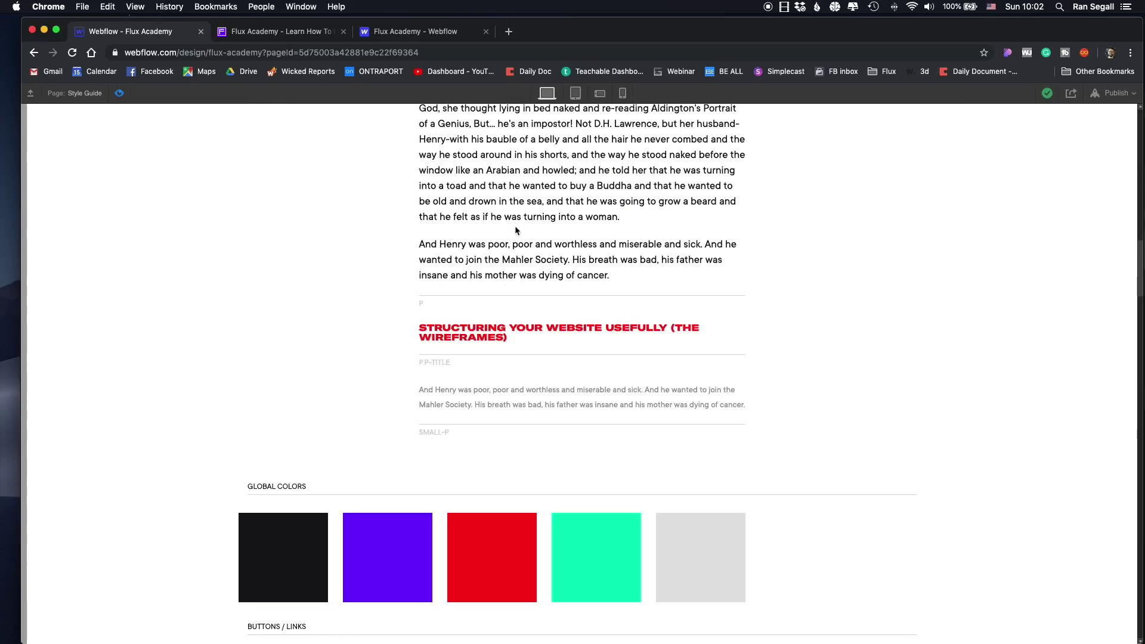
scroll(519, 334, down, 4)
scroll(668, 315, down, 1)
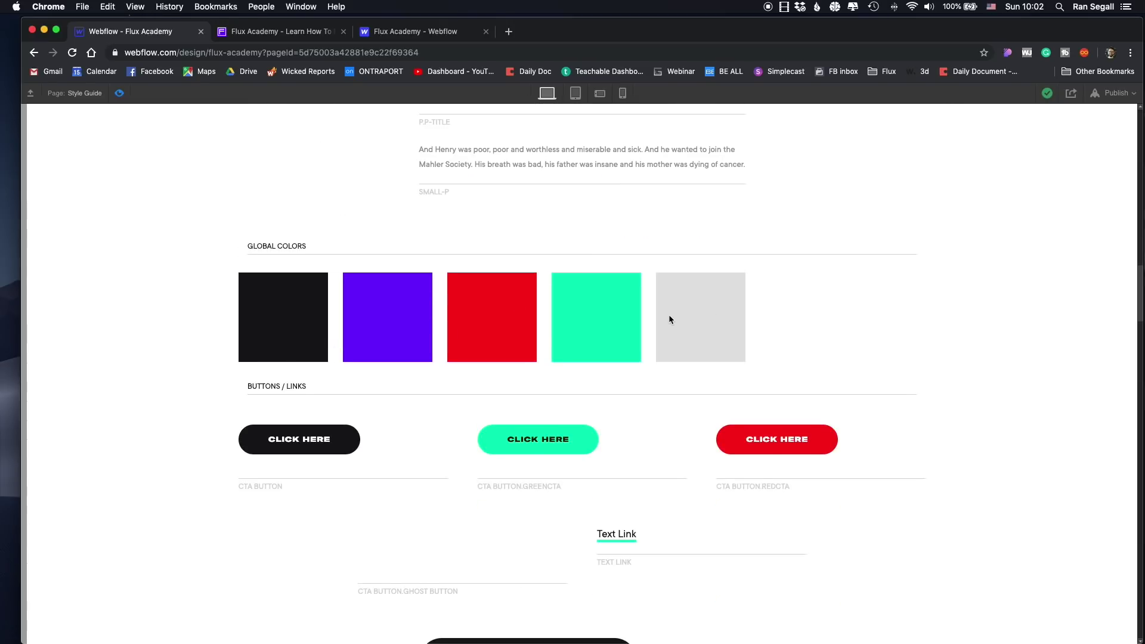
scroll(637, 386, down, 6)
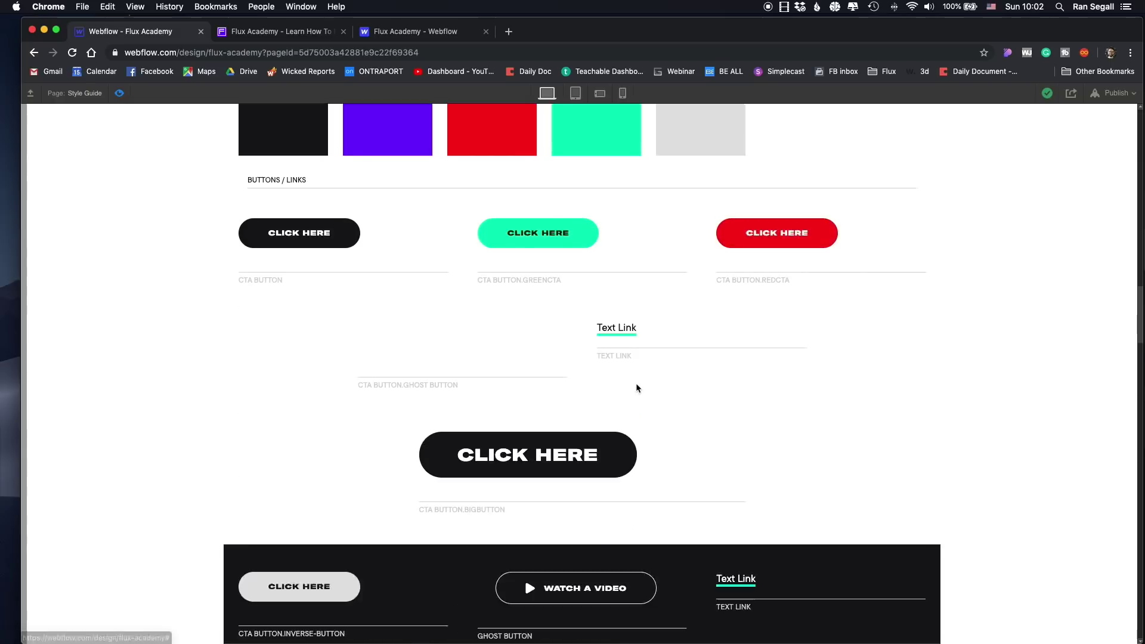
scroll(554, 316, down, 3)
scroll(440, 328, up, 3)
scroll(491, 159, up, 5)
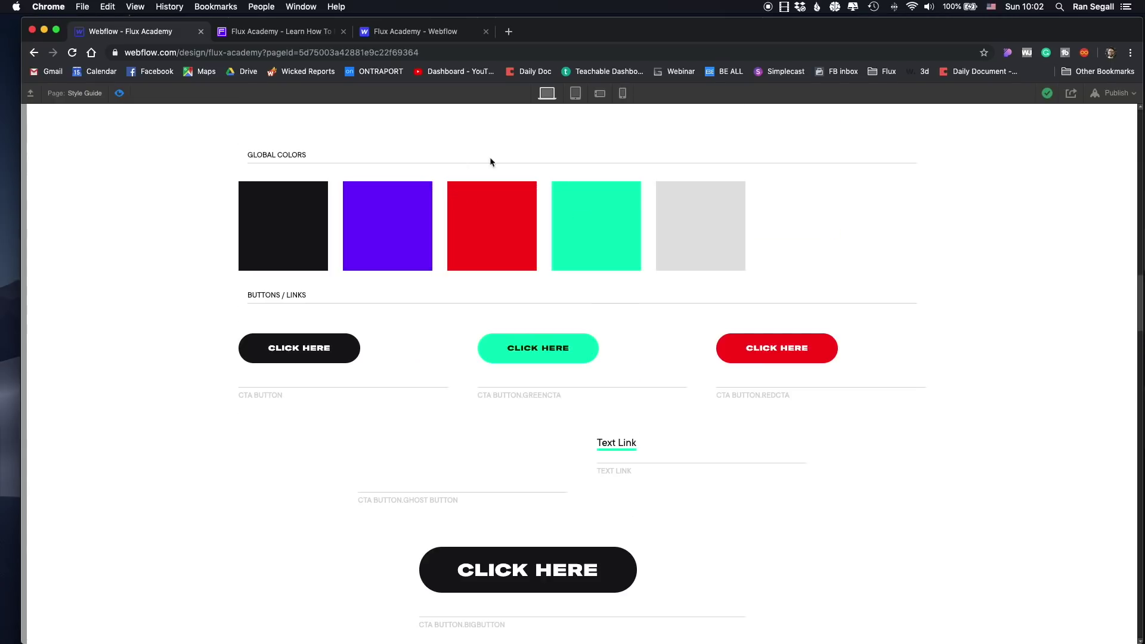
scroll(276, 256, down, 8)
scroll(249, 251, down, 5)
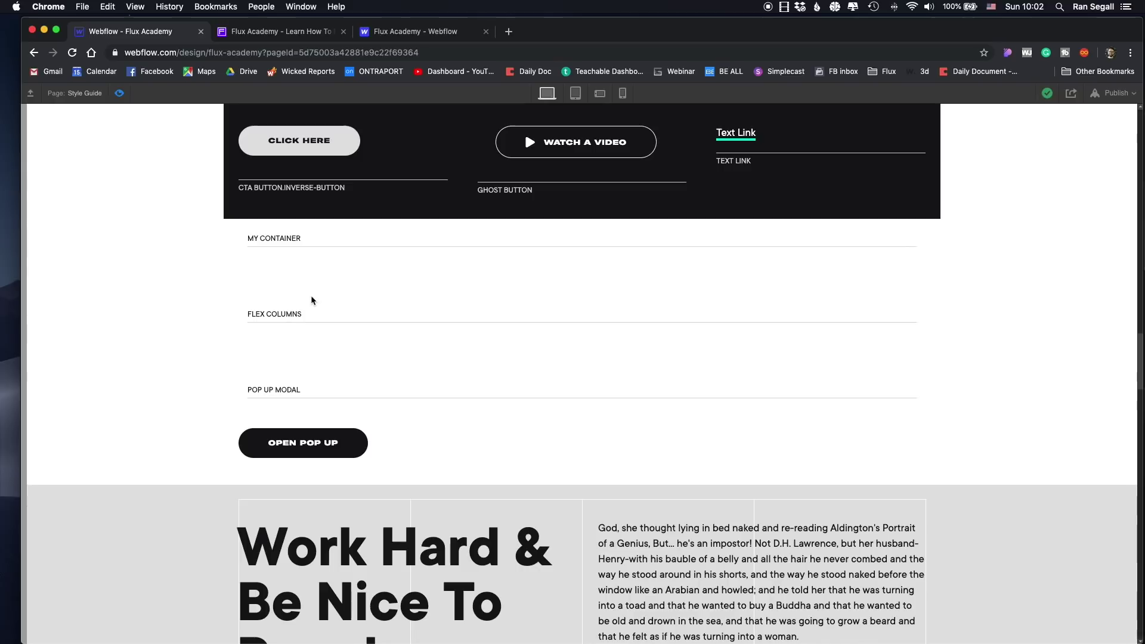
Exit Preview and scroll back to the top of the Style Guide page.
click(119, 93)
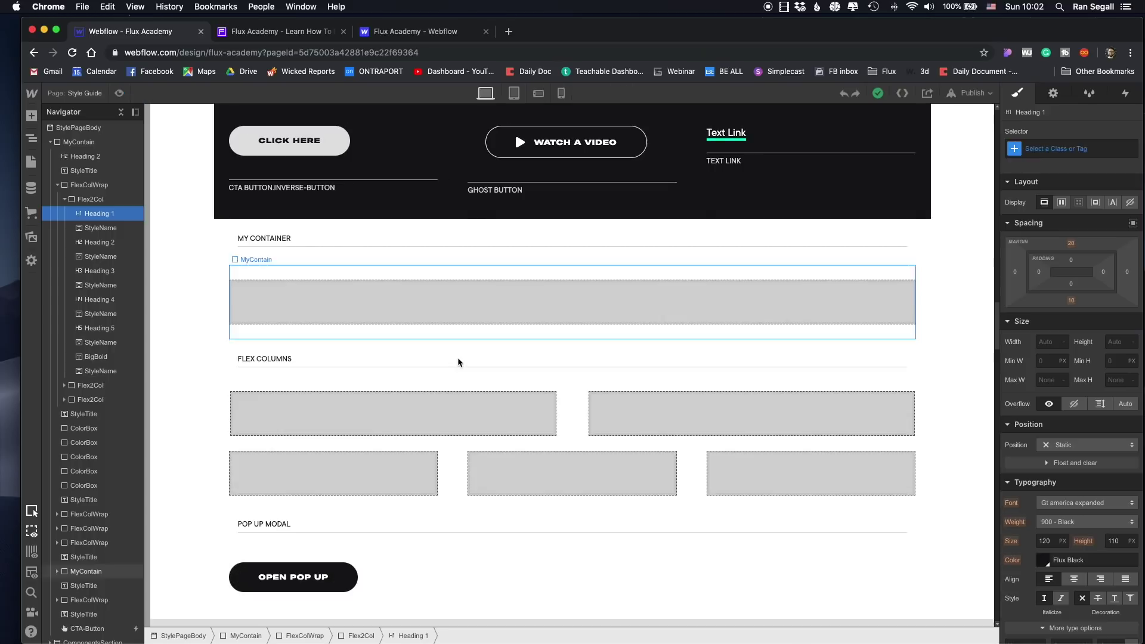
scroll(514, 288, up, 3)
scroll(443, 238, up, 5)
scroll(443, 232, up, 3)
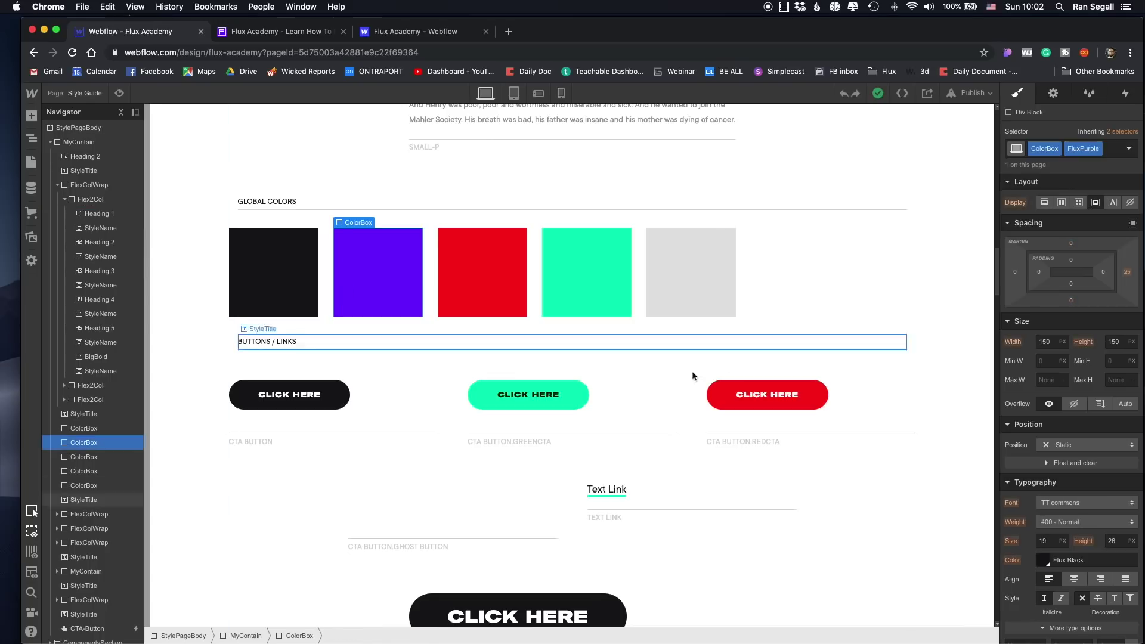
scroll(352, 236, up, 15)
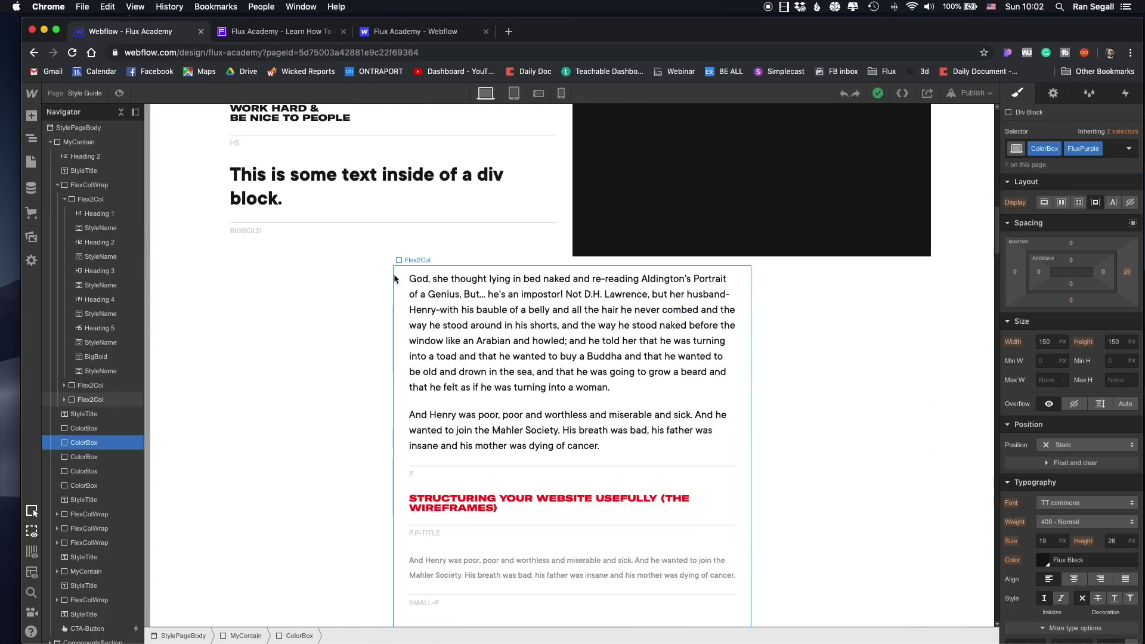